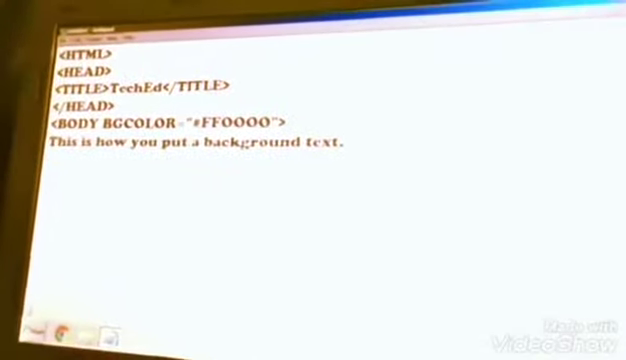
# Start a new line below the sentence and delete the stray 'b' before the closing tag
pyautogui.press('Return')
pyautogui.write('<b')
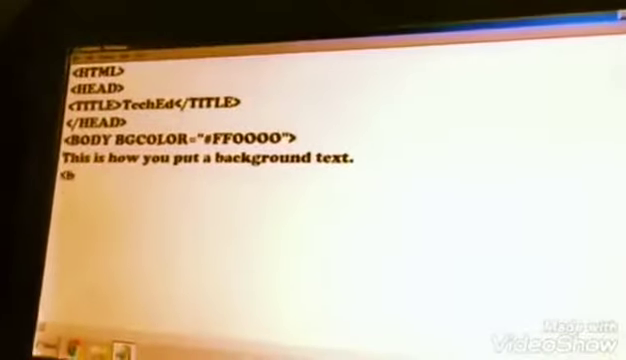
pyautogui.press('BackSpace')
pyautogui.write('/')
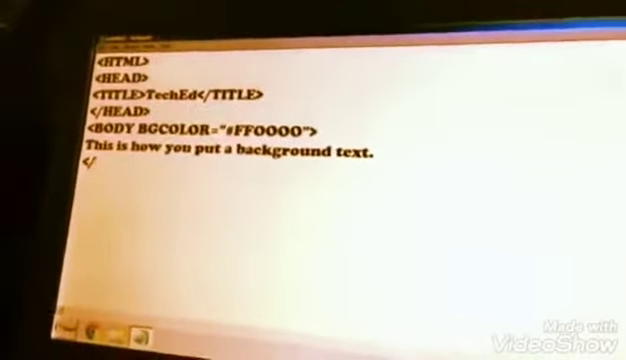
pyautogui.write('bodyBODY')
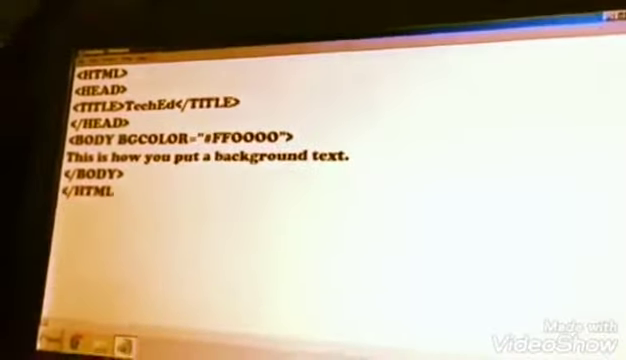
pyautogui.write('>')
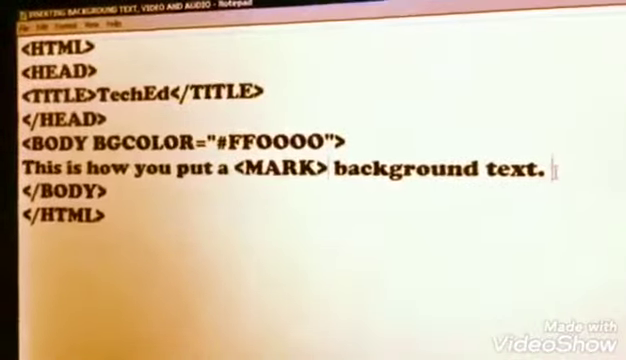
pyautogui.write('</MARK')
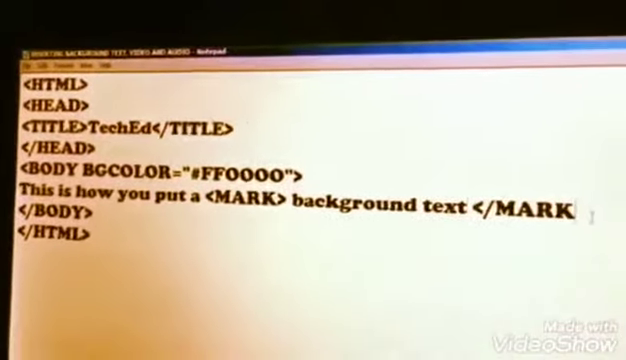
pyautogui.write('>,')
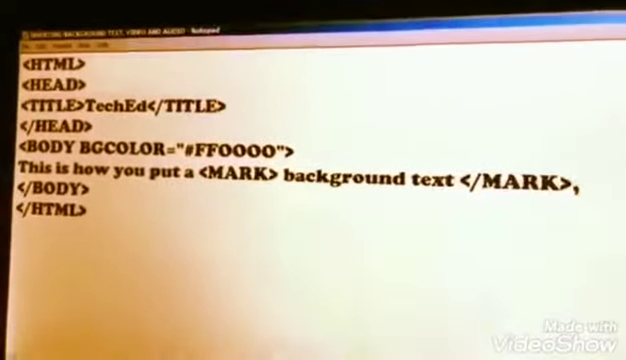
# Delete the trailing comma after the closing </MARK> tag
pyautogui.press('BackSpace')
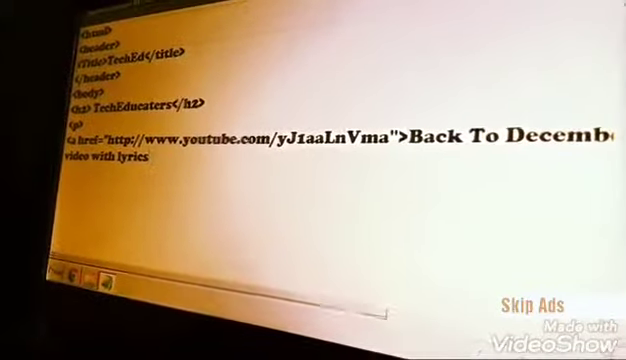
pyautogui.write('</a>')
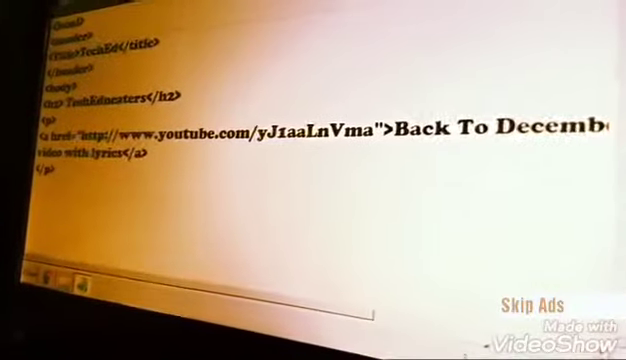
pyautogui.write('</bo')
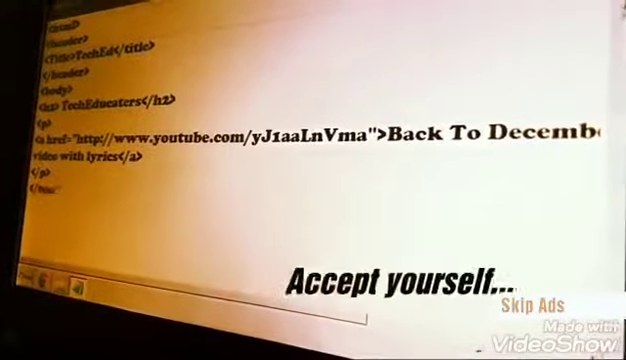
pyautogui.write('dy>')
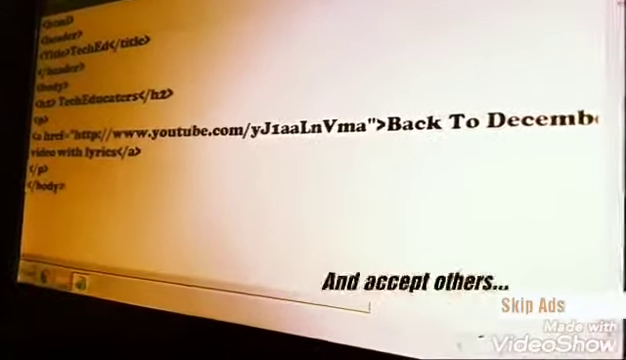